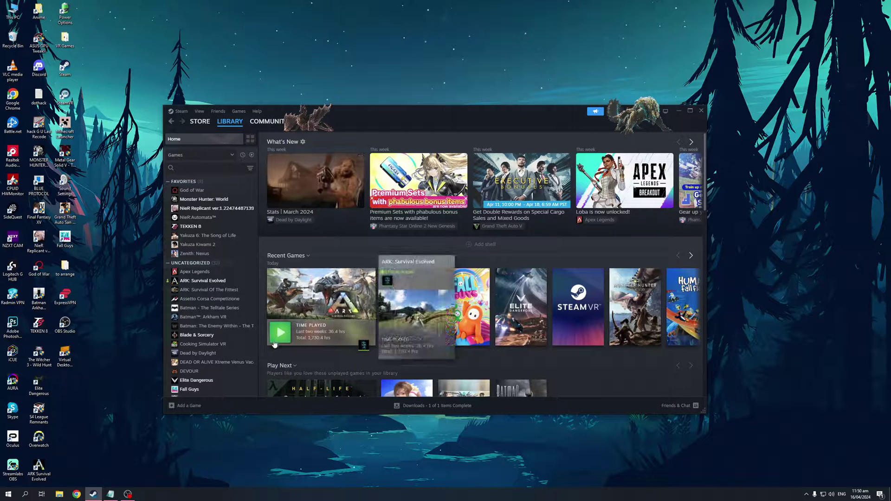
- Select Blade & Sorcery in the library, open its Properties, then close them without changes
left_click(238, 338)
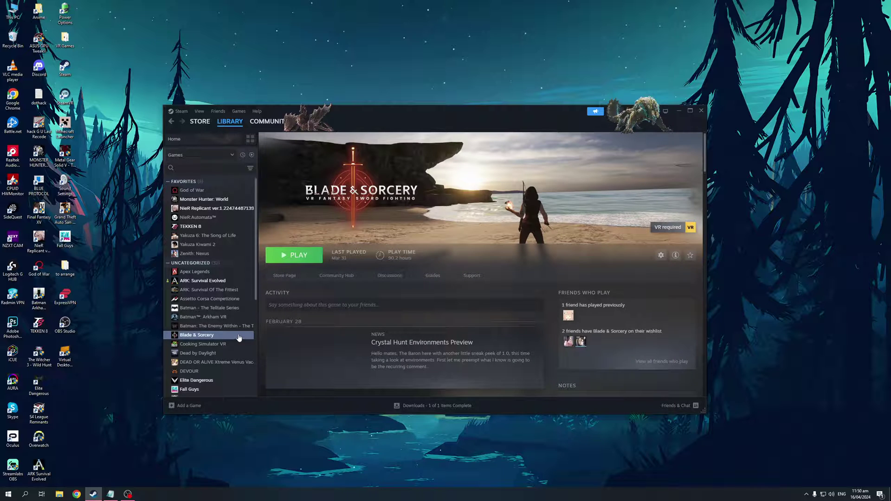
right_click(211, 338)
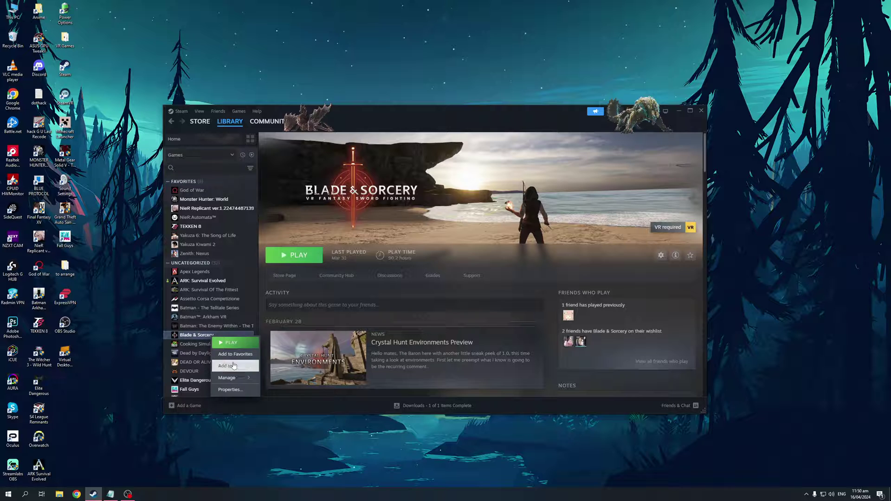
mouse_move(235, 378)
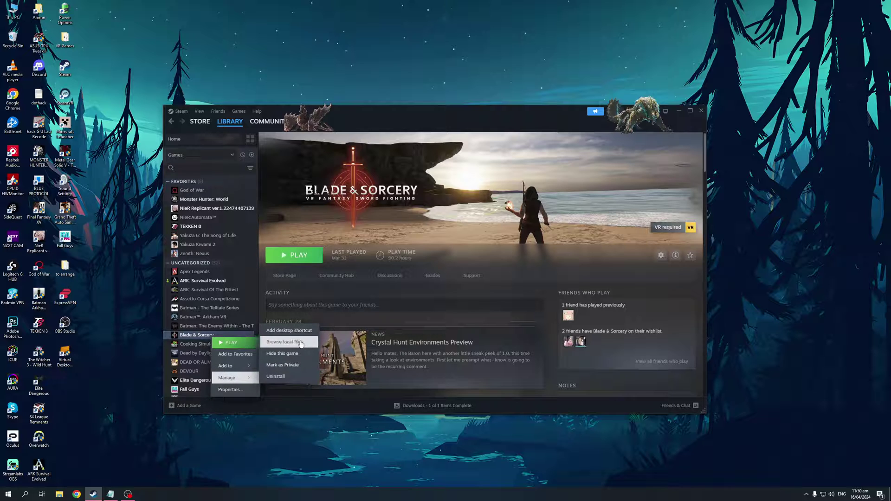
left_click(240, 391)
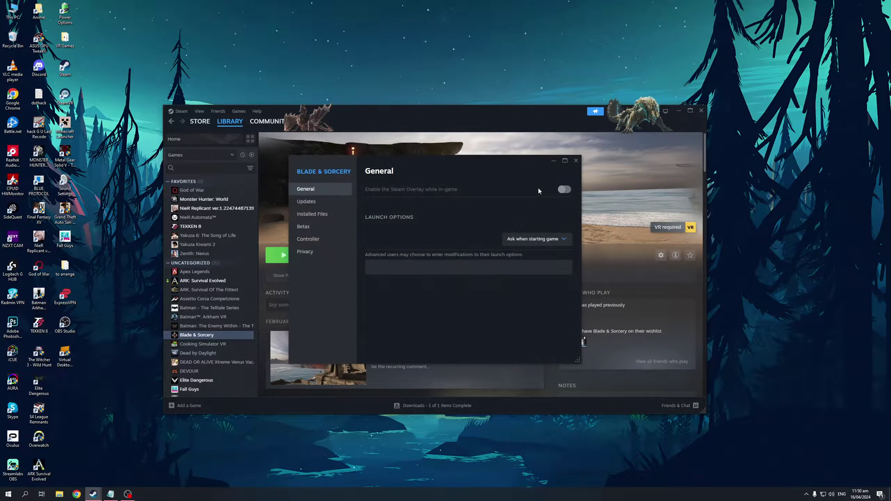
left_click(577, 164)
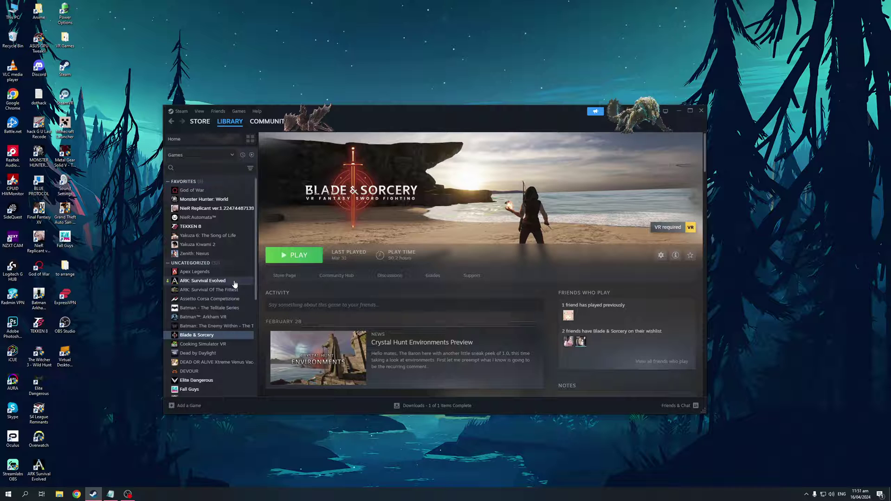
- Open ARK: Survival Evolved's Properties, review Updates and the General Steam Cloud setting, then close them
left_click(235, 285)
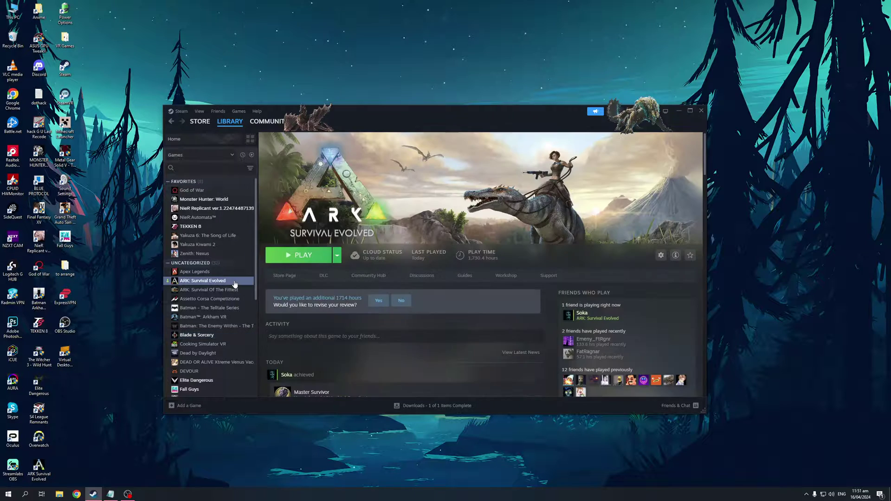
right_click(235, 284)
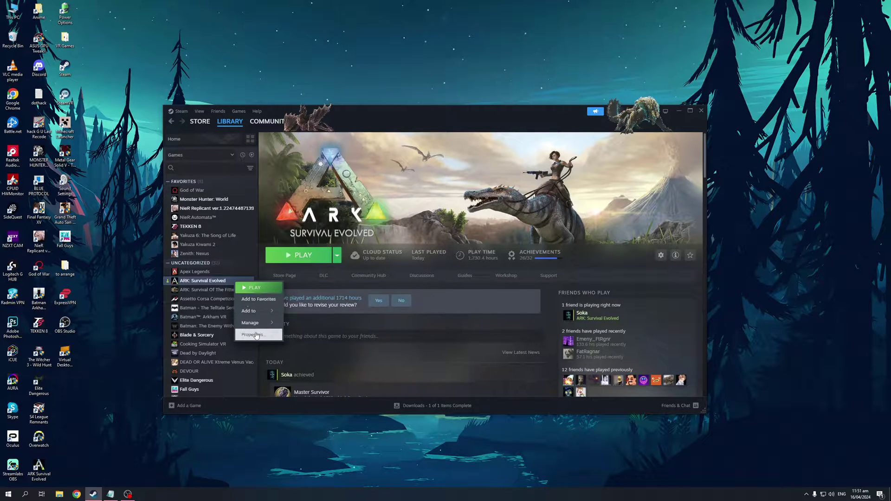
left_click(255, 333)
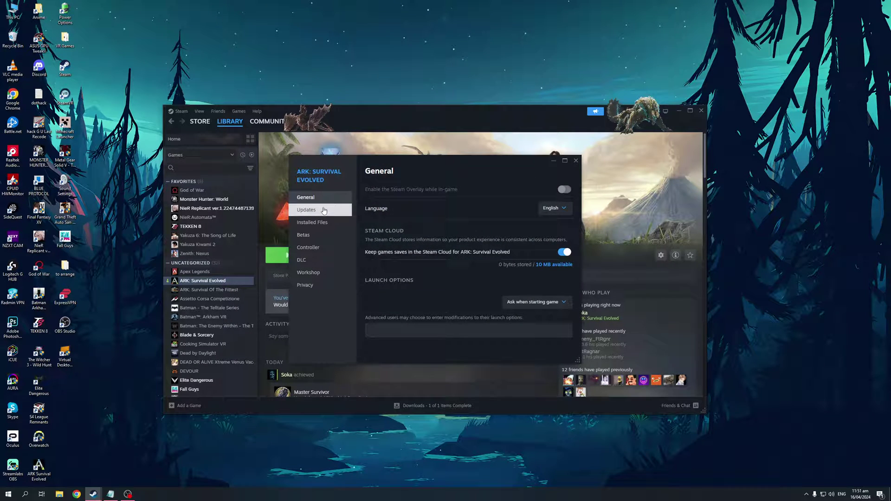
left_click(324, 210)
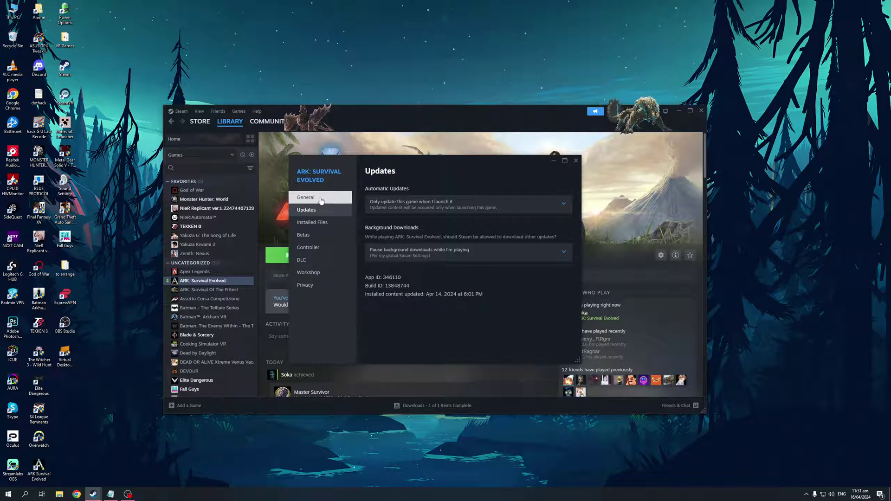
left_click(320, 201)
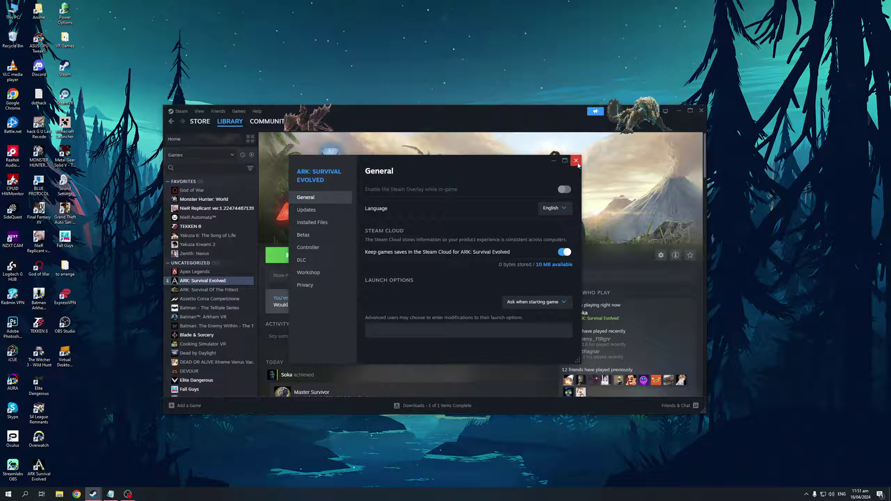
left_click(578, 164)
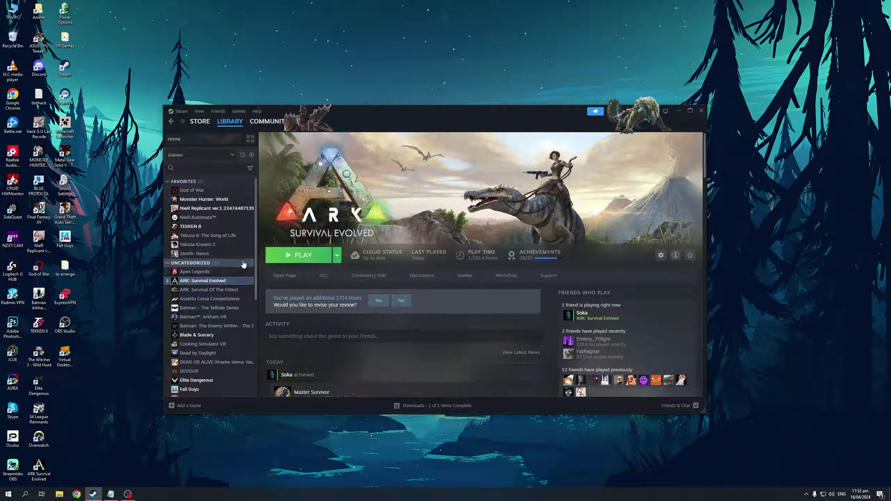
- Select Monster Hunter: World and bring up its Manage submenu from the context menu
left_click(230, 203)
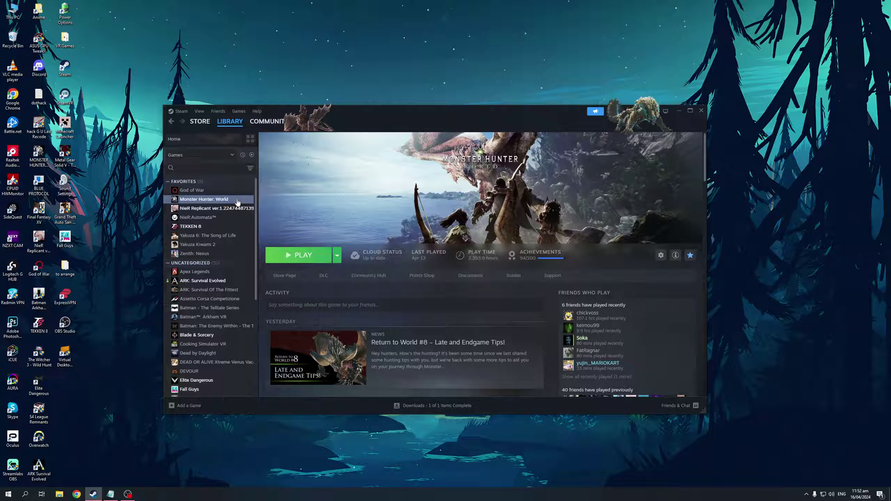
right_click(238, 202)
mouse_move(265, 242)
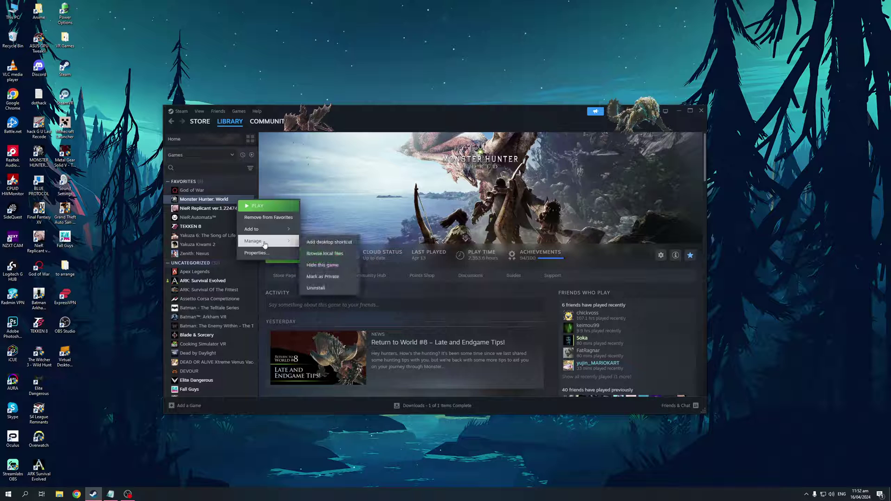
- Browse Monster Hunter: World's local files and go up through common to the Steam folder
left_click(327, 254)
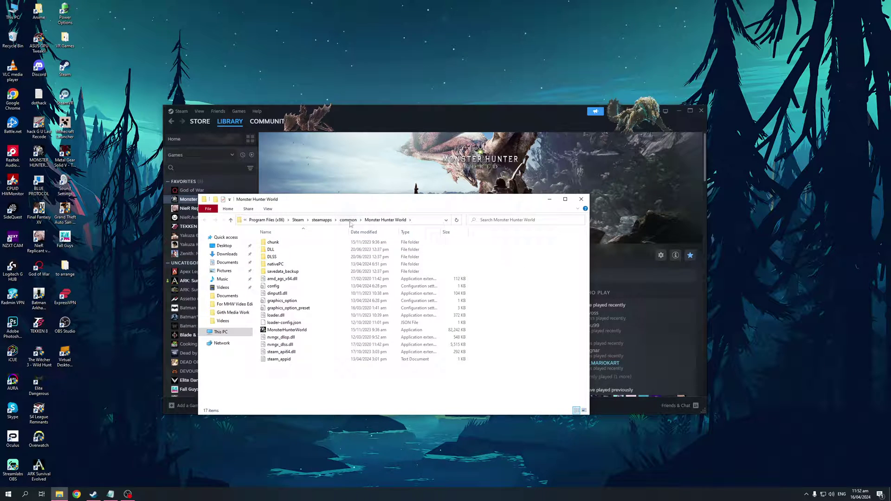
left_click(350, 222)
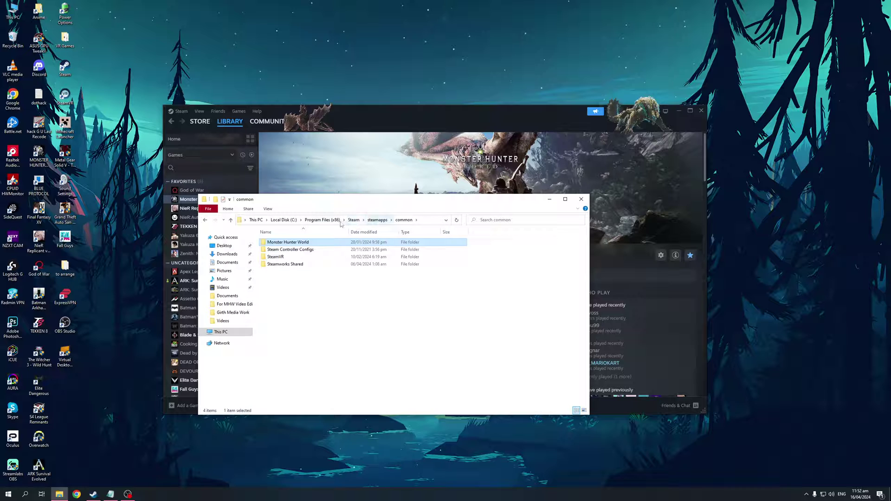
left_click(353, 221)
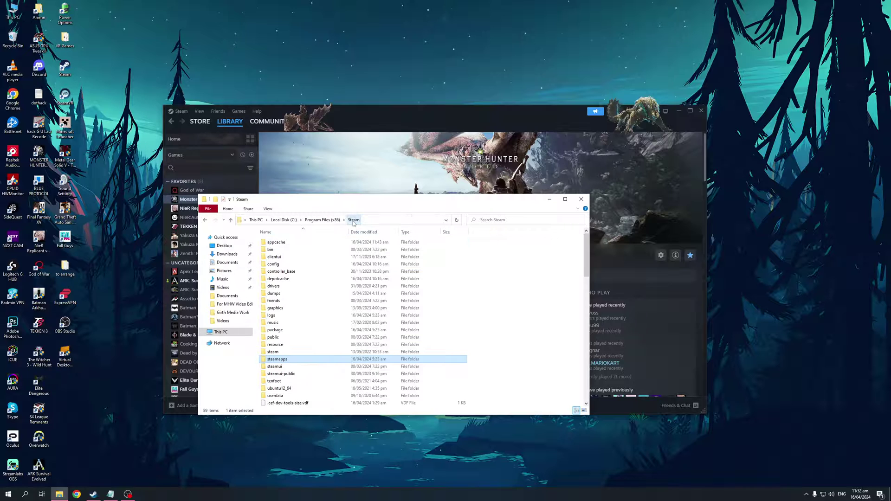
left_click(520, 281)
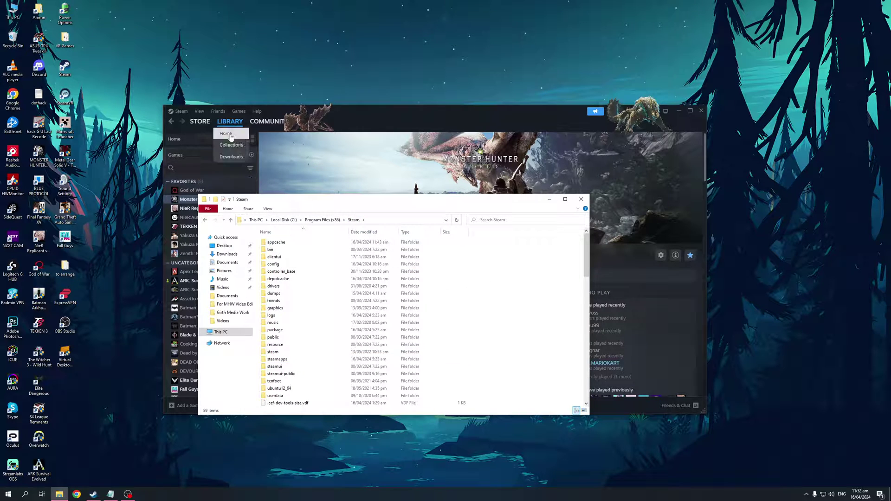
- Minimise the notes document and return to the Steam folder listing, scrolled to the top
left_click(185, 138)
left_click(112, 495)
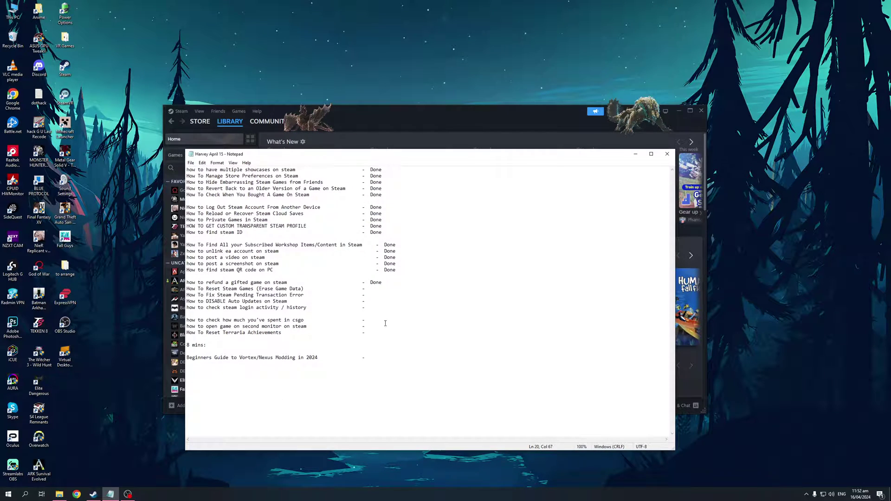
left_click(635, 154)
left_click(58, 495)
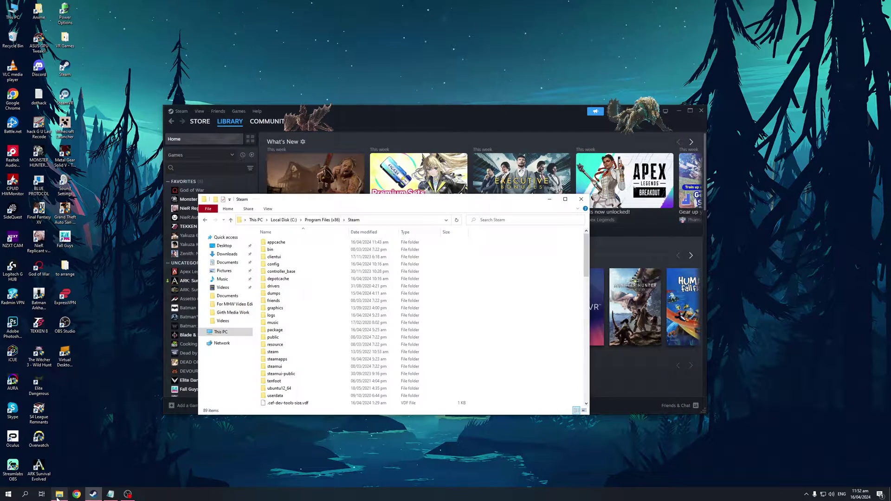
type(".cr")
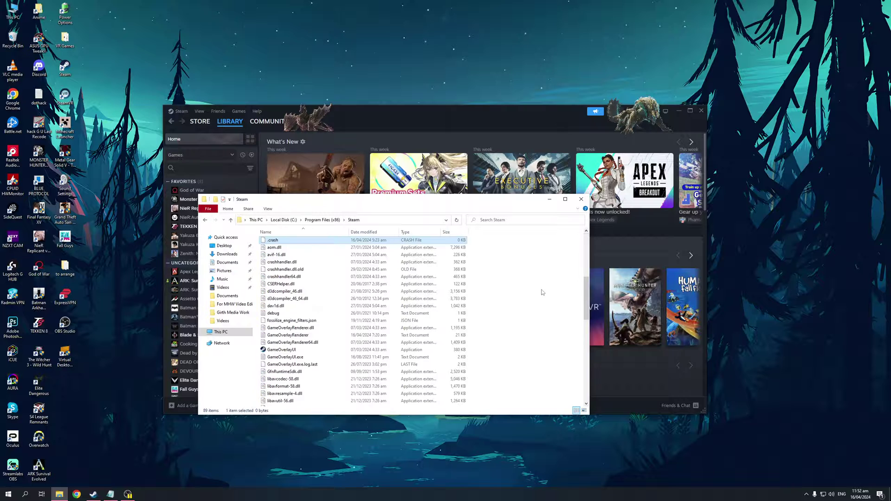
left_click(542, 292)
scroll(543, 301, "up", 7)
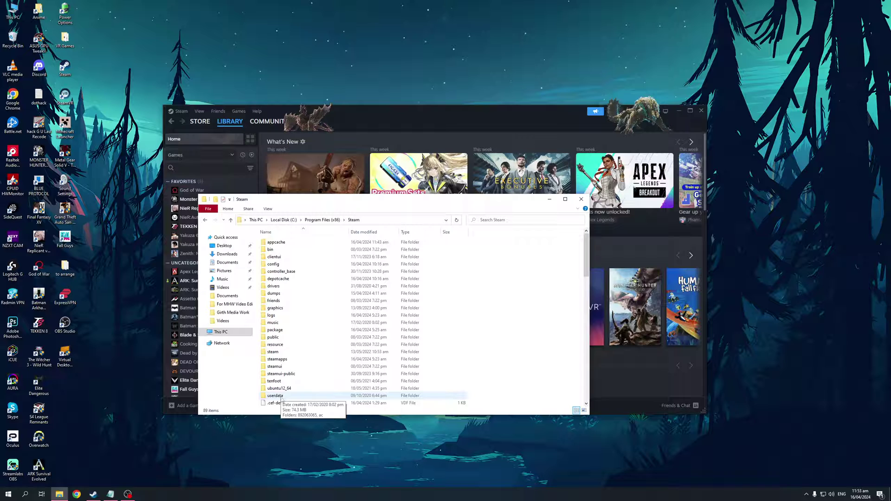
- Close the Steam folder's File Explorer window
left_click(580, 201)
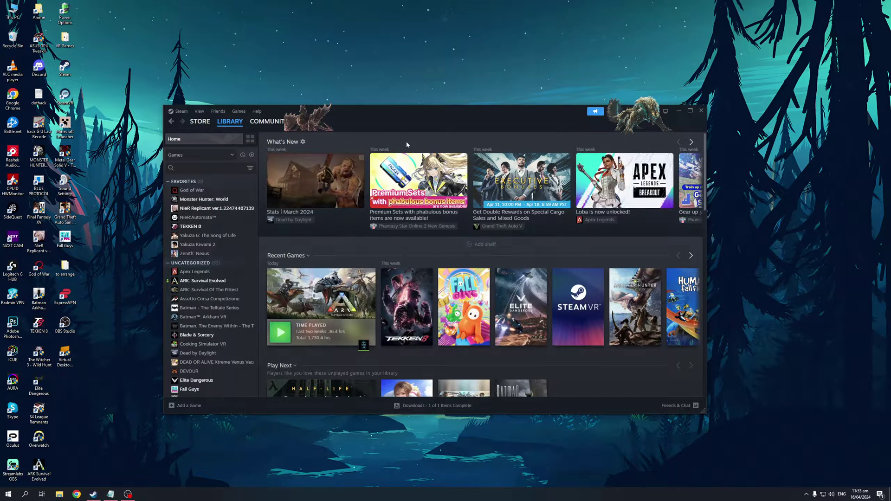